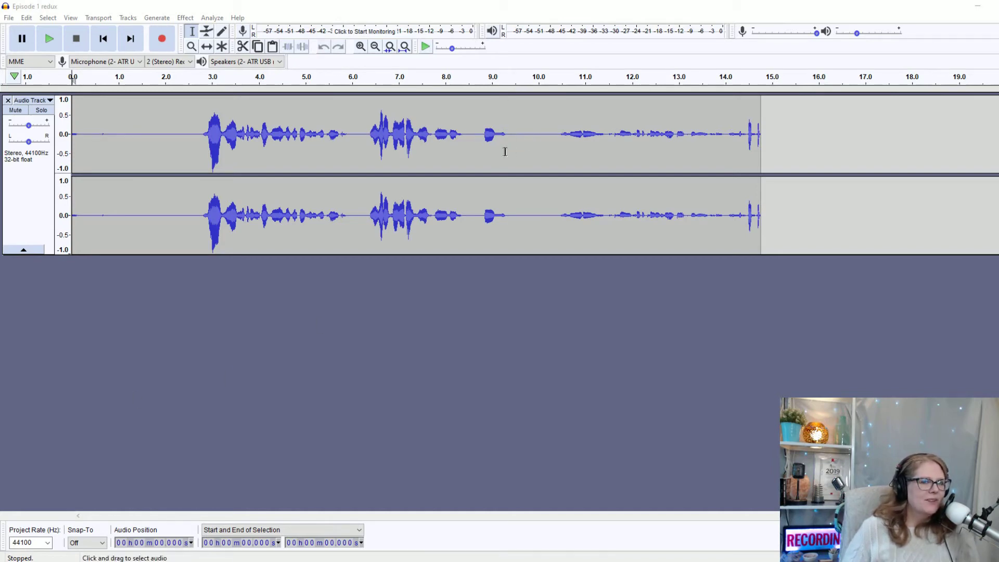
# - Select the short 9.915–10.101 s stretch in both channels and bring up the Generate list
pyautogui.click(531, 142)
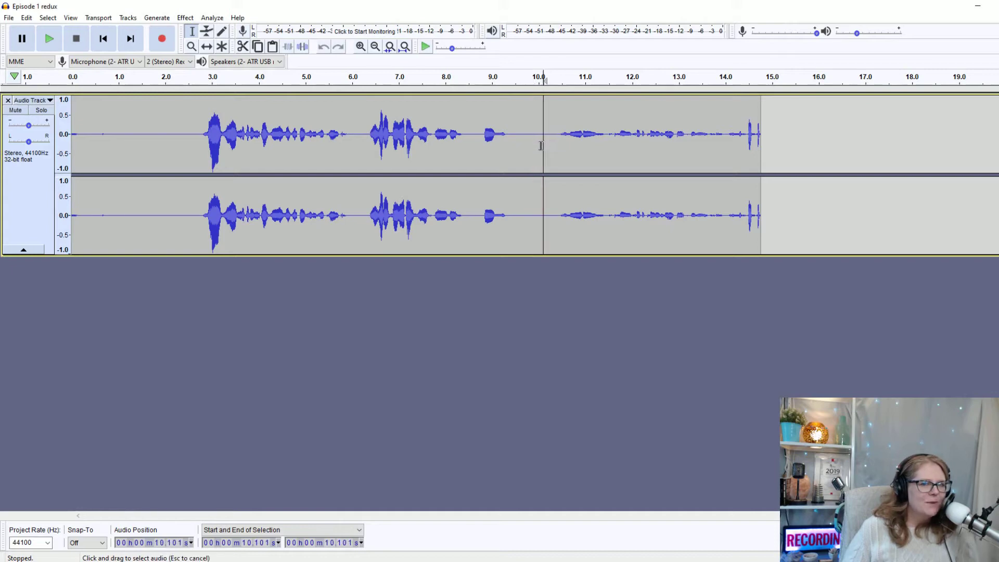
pyautogui.moveTo(543, 145); pyautogui.dragTo(534, 146)
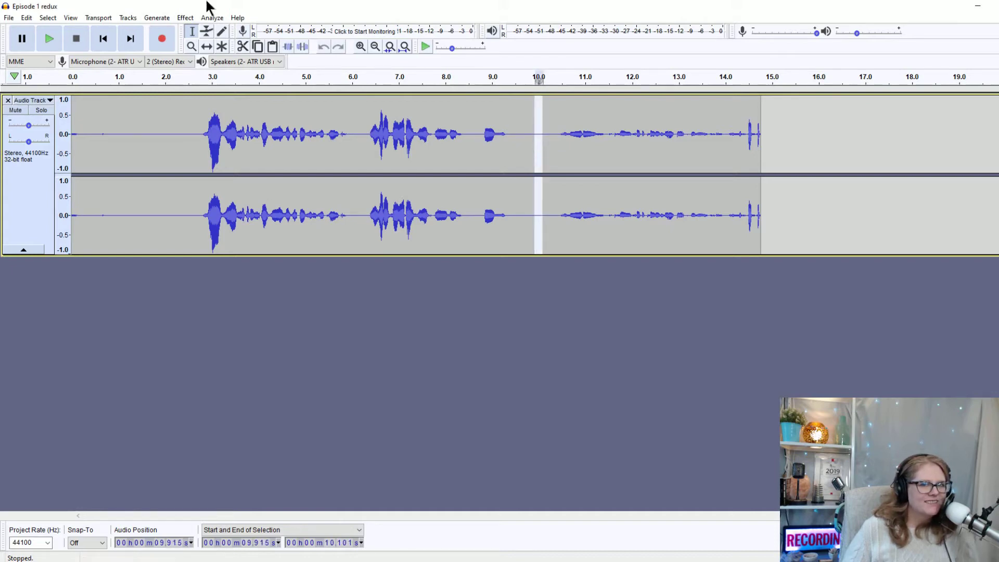
pyautogui.click(156, 17)
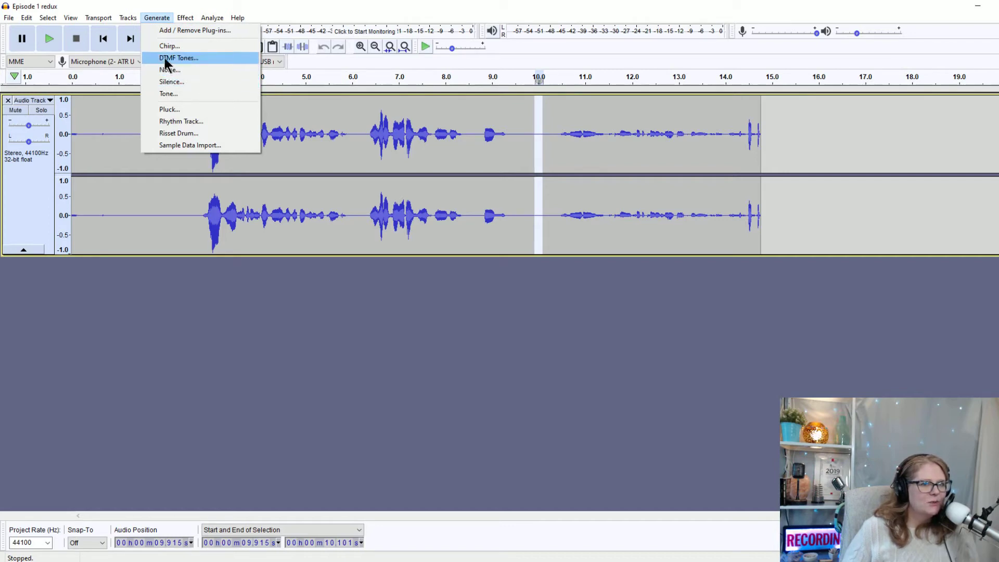
# - Generate a 440 Hz sine tone at amplitude 0.8 into the marked stretch near 10 s
pyautogui.click(165, 94)
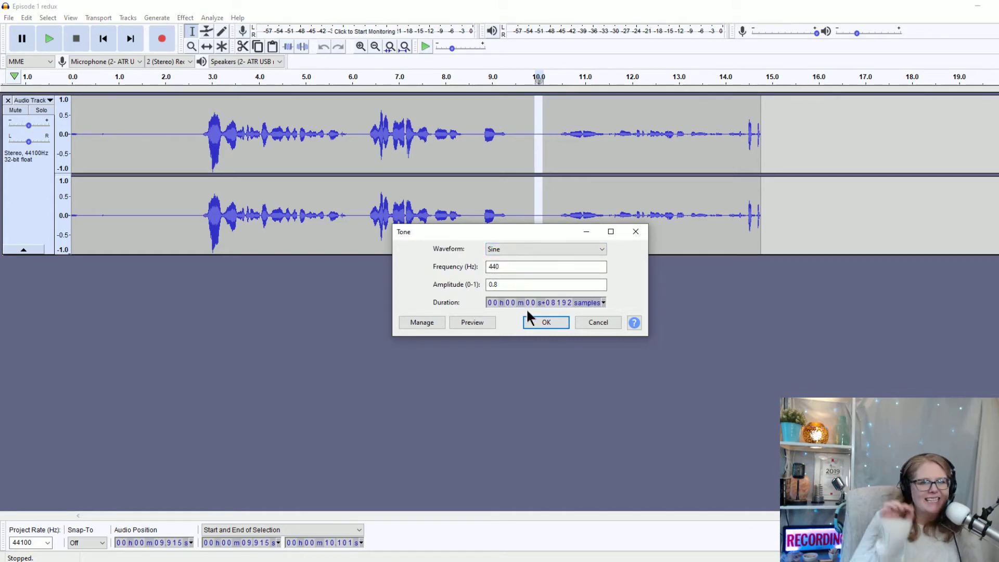
pyautogui.click(546, 323)
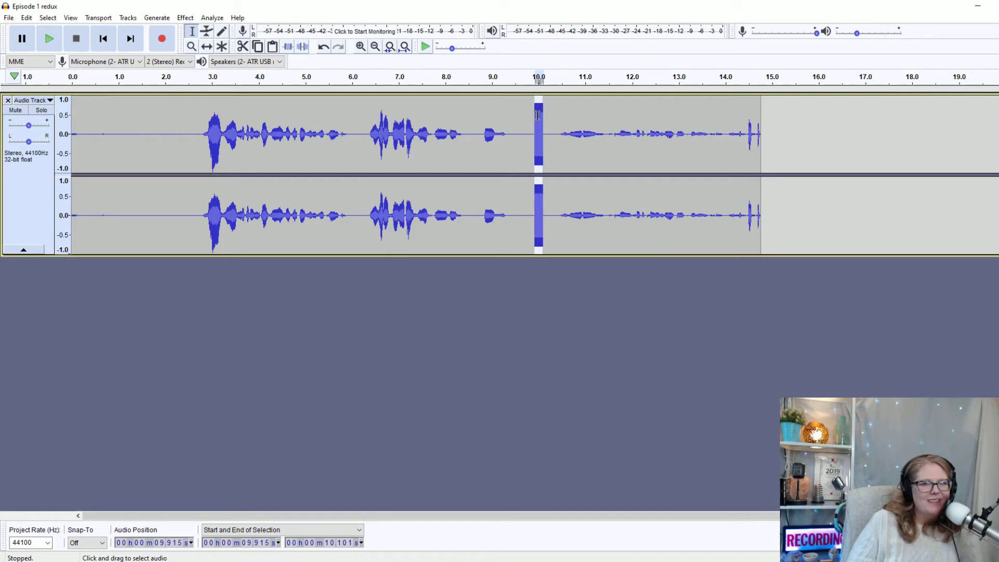
# - Lower the new beep's volume with Amplify using a negative amplification value
pyautogui.click(187, 19)
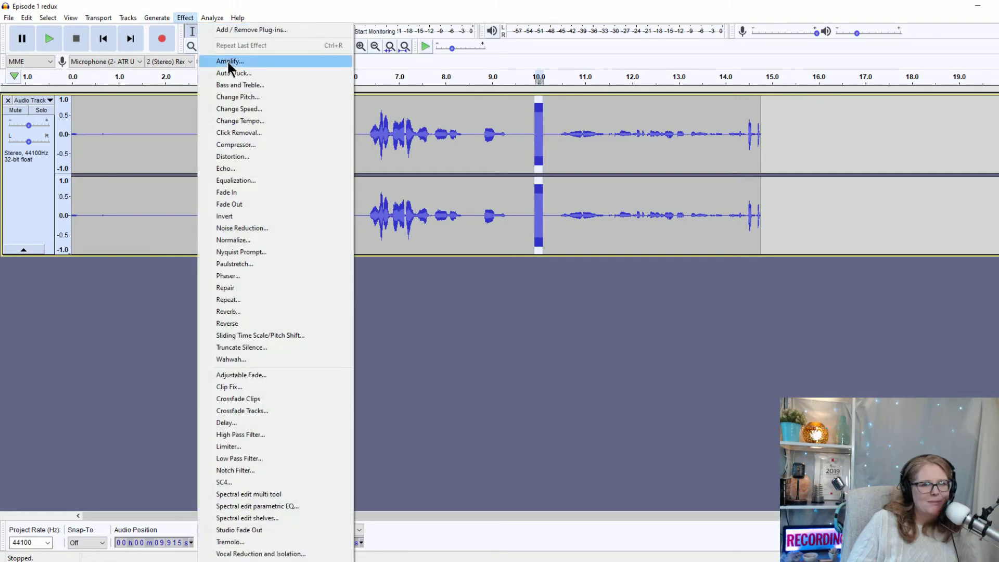
pyautogui.click(228, 60)
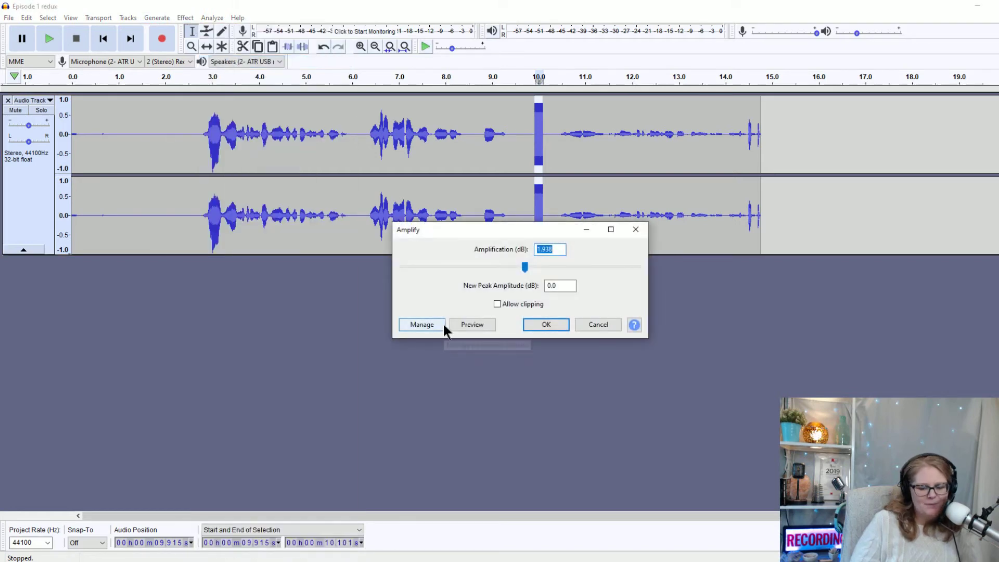
pyautogui.write('0')
pyautogui.press('Return')
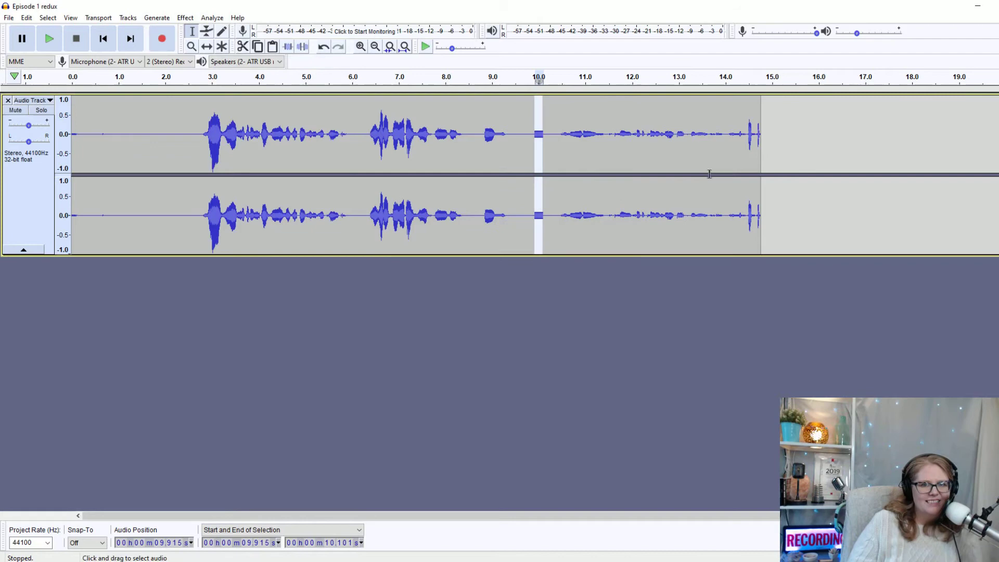
# - Play back from about 9.67 s, just before the beep
pyautogui.click(521, 239)
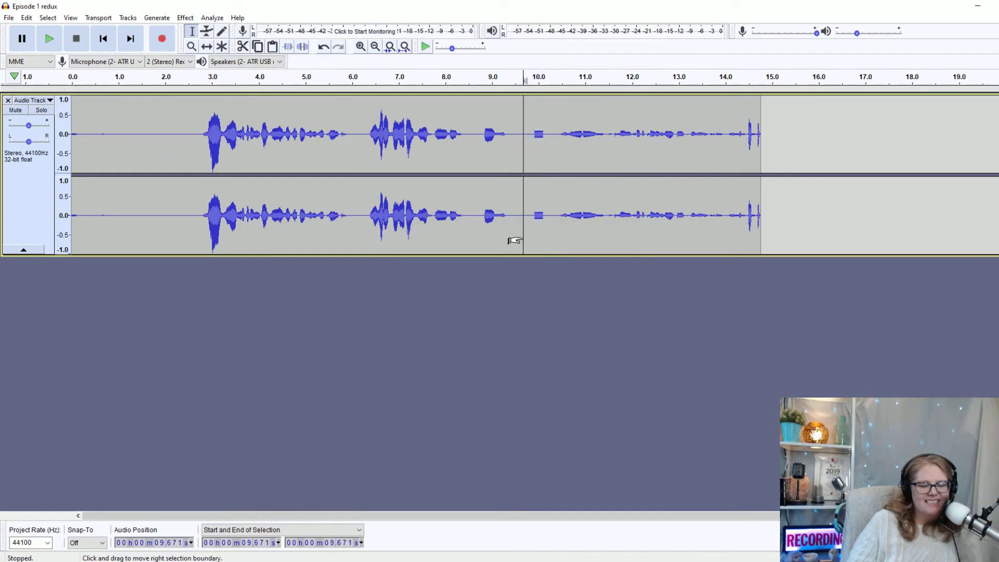
pyautogui.press('space')
pyautogui.press('space')
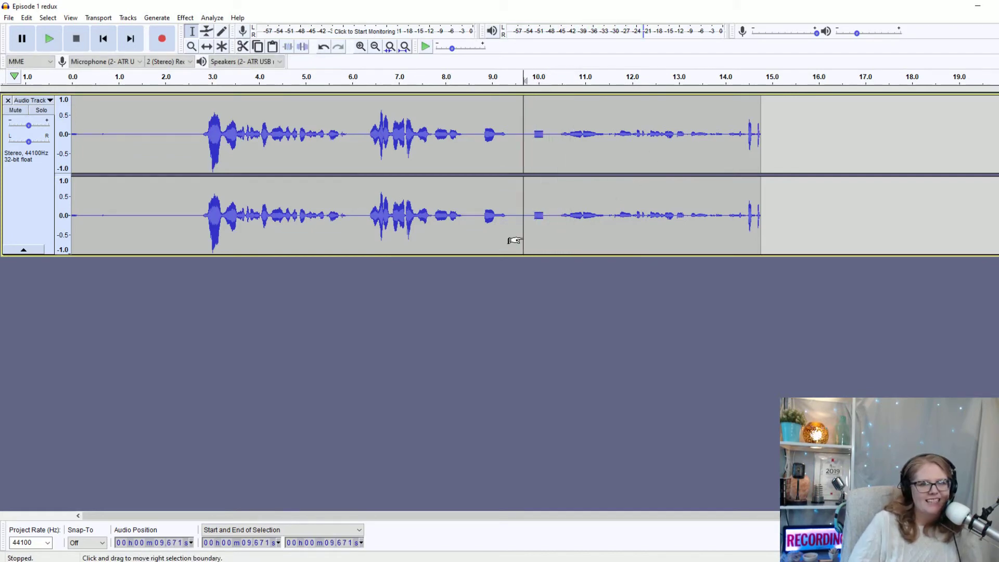
pyautogui.click(538, 135)
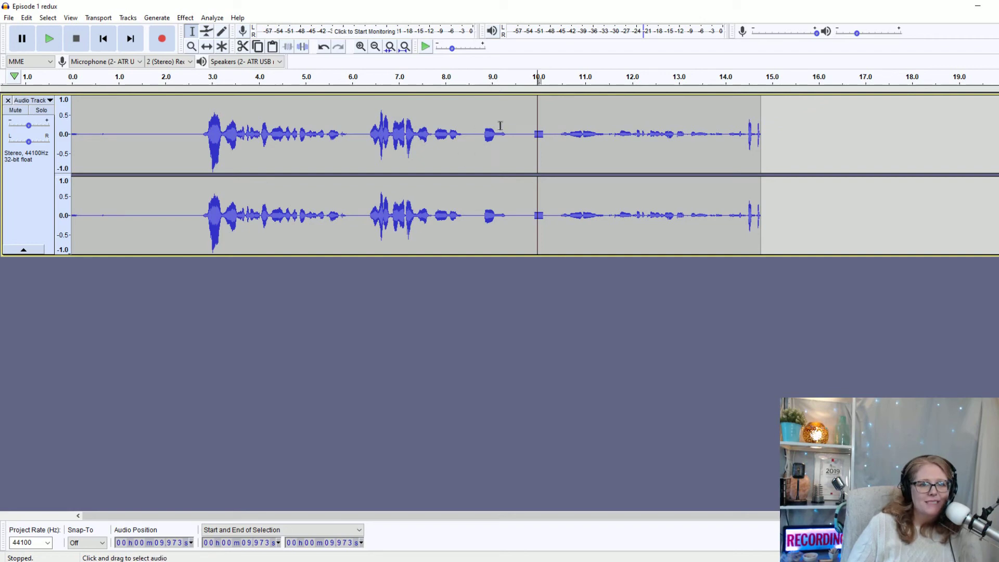
# - Replace the spoken word around 8.8–9.4 s with a generated sine tone
pyautogui.moveTo(511, 138); pyautogui.dragTo(484, 151)
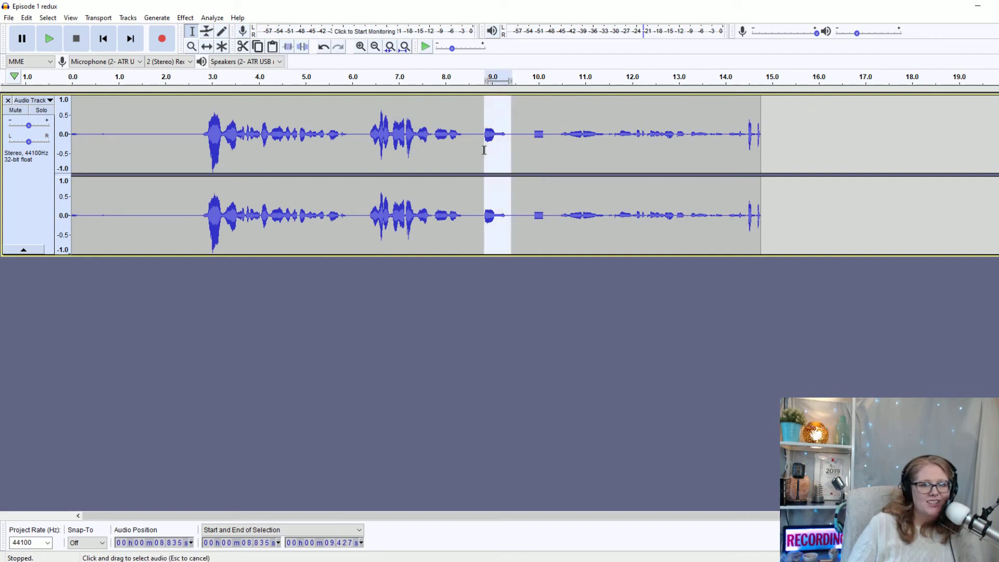
pyautogui.click(169, 18)
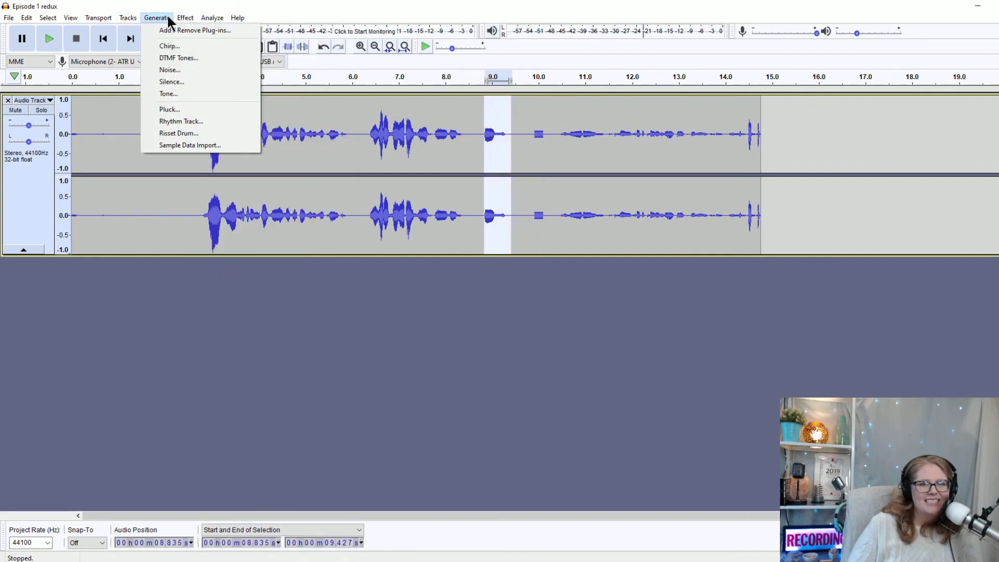
pyautogui.click(181, 95)
pyautogui.click(546, 323)
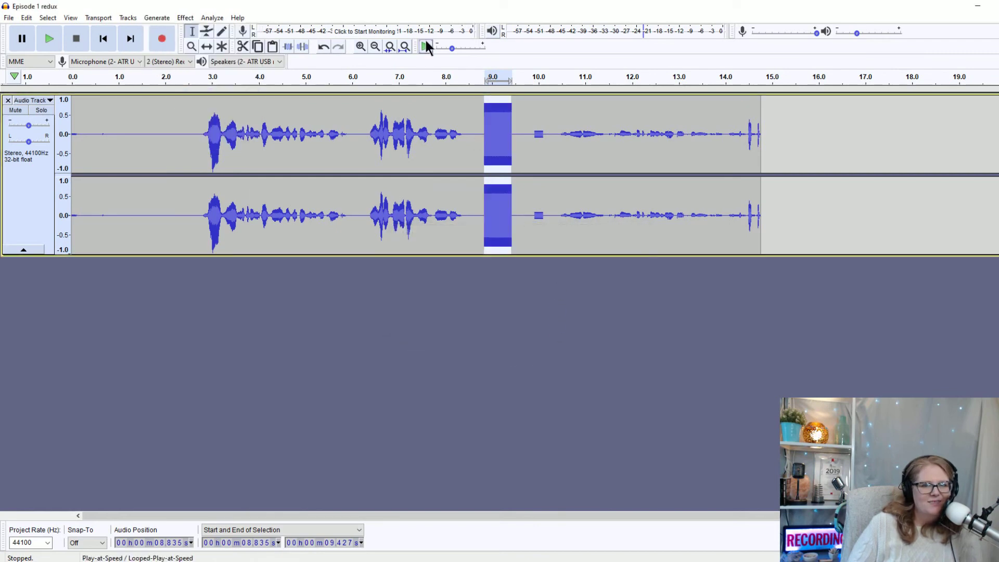
# - Make the new 9 s beep quieter with a negative Amplify value
pyautogui.click(190, 21)
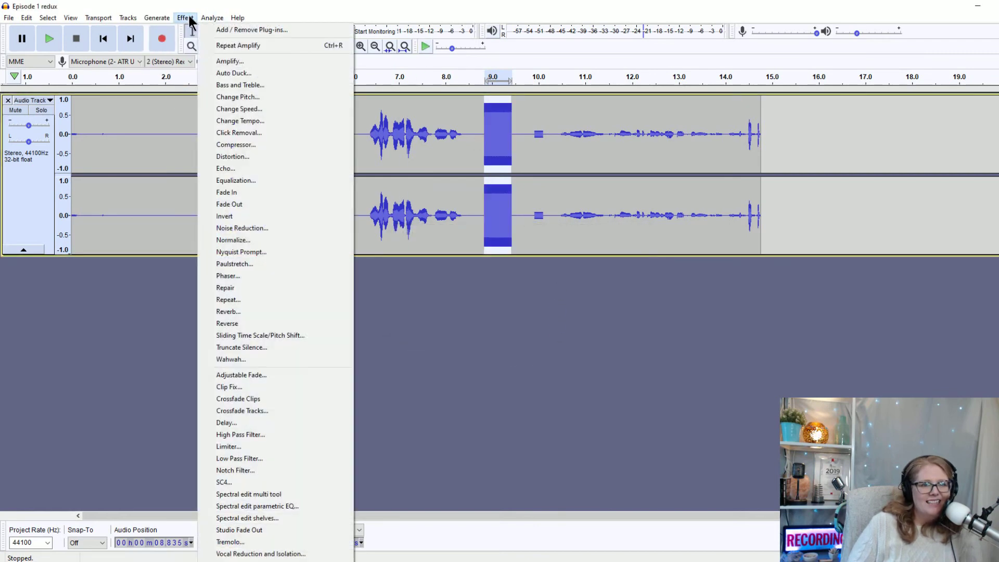
pyautogui.click(209, 60)
pyautogui.write('5')
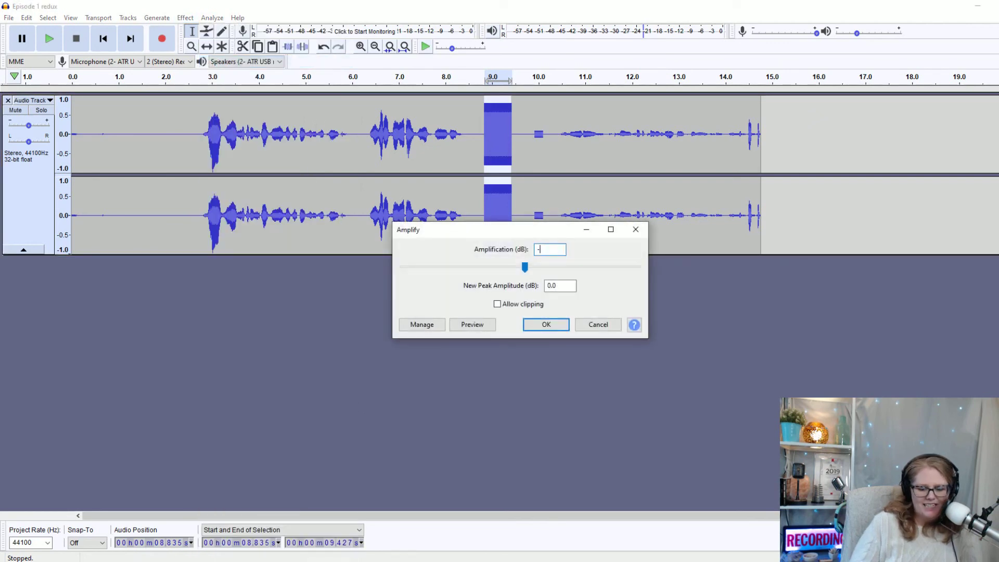
pyautogui.press('Escape')
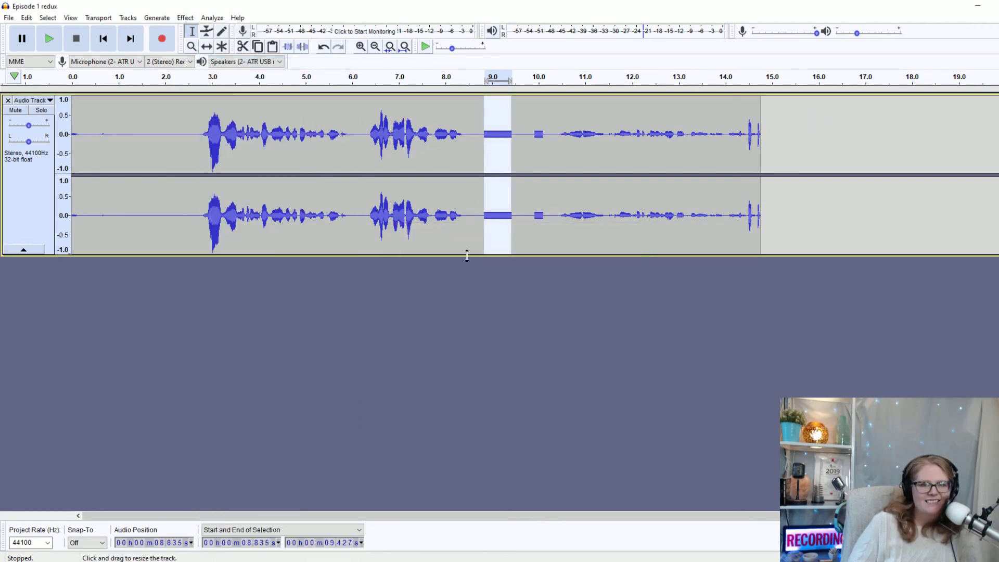
pyautogui.click(436, 266)
pyautogui.click(432, 227)
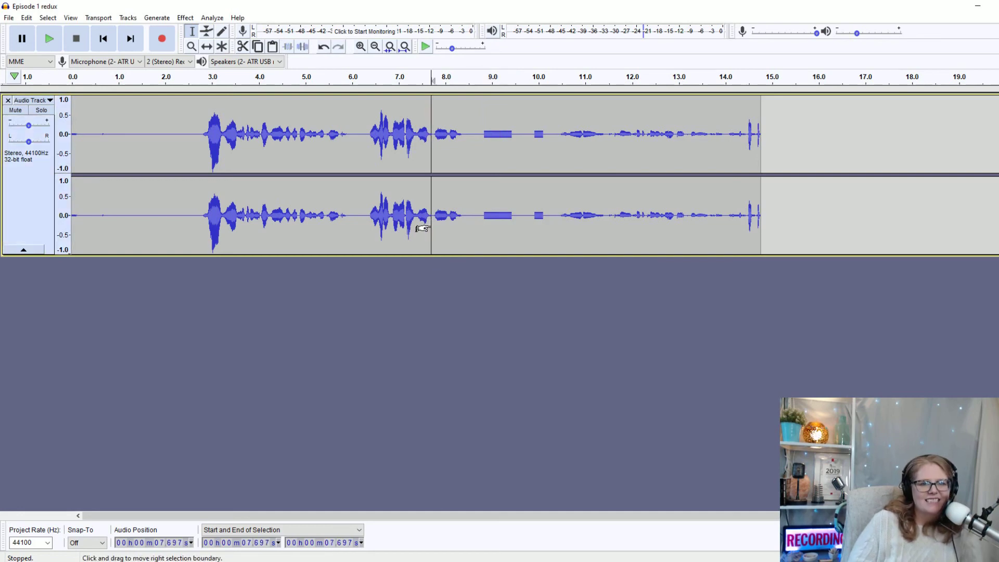
pyautogui.press('space')
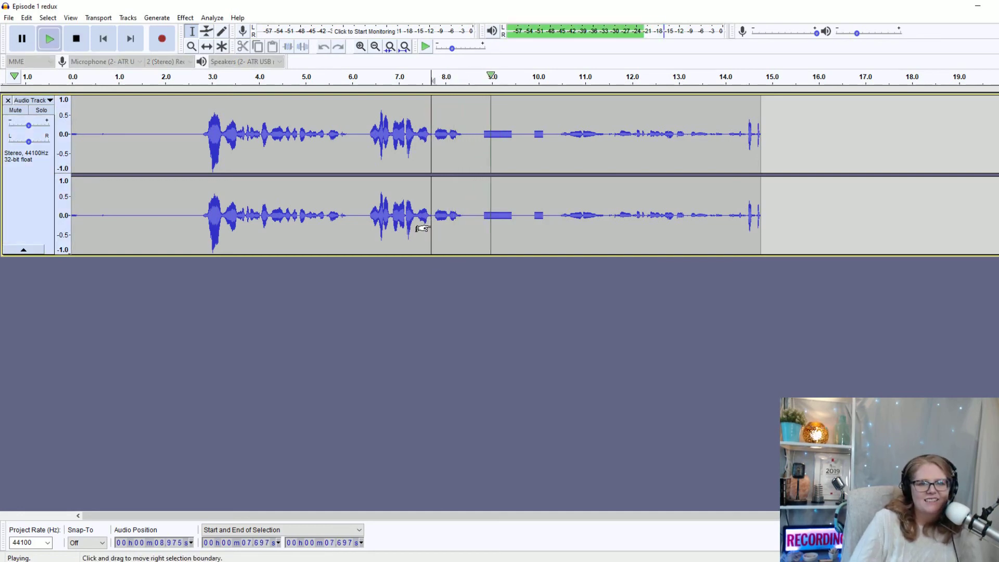
pyautogui.press('space')
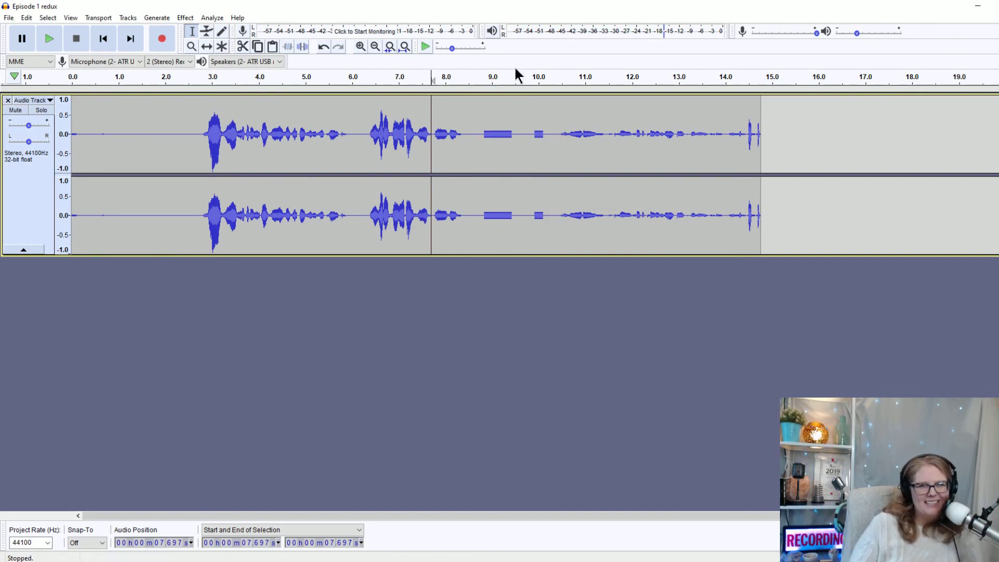
# - Delete the 9.137–9.462 s tail of the beep and play back from 8.5 s
pyautogui.moveTo(513, 138); pyautogui.dragTo(497, 138)
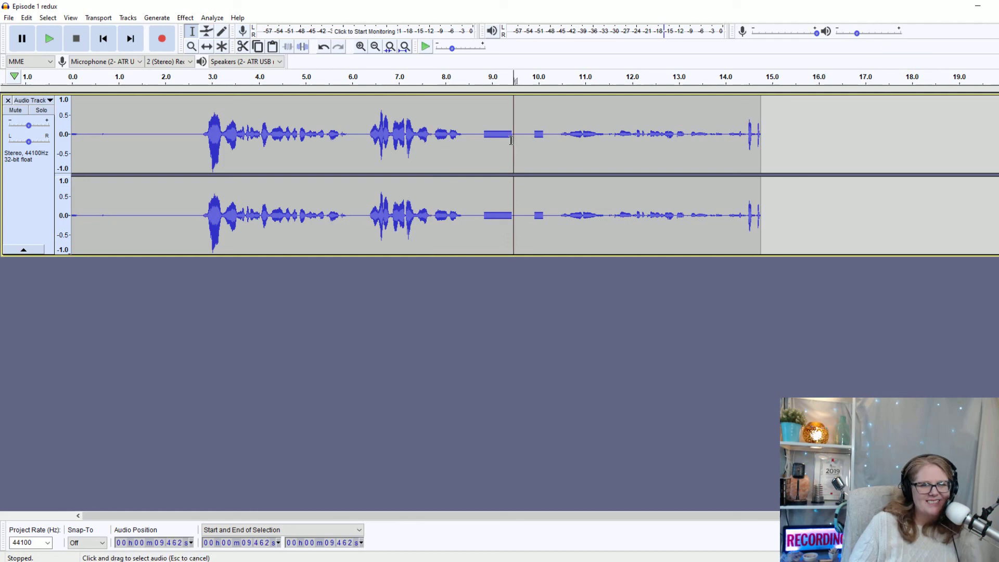
pyautogui.press('Delete')
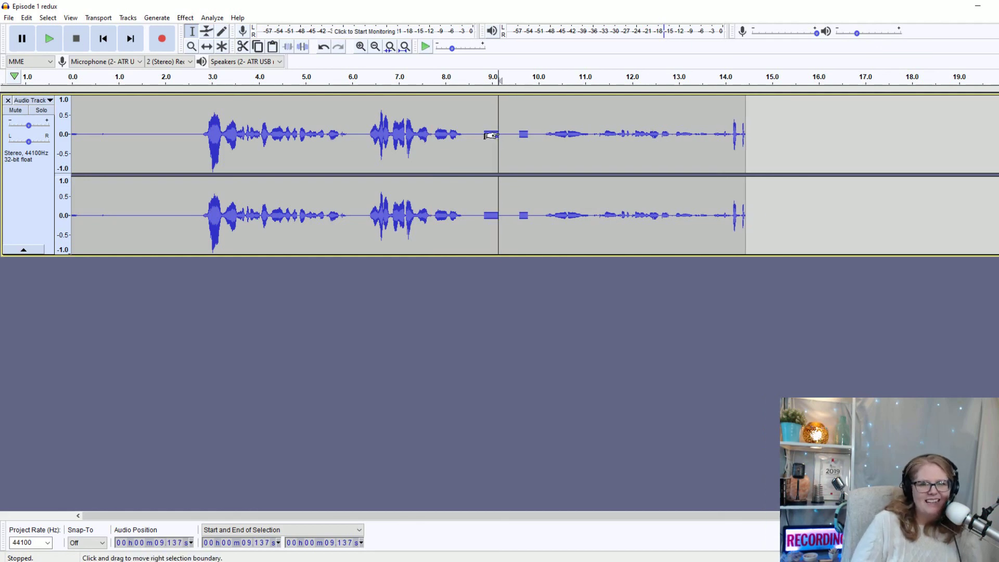
pyautogui.click(471, 211)
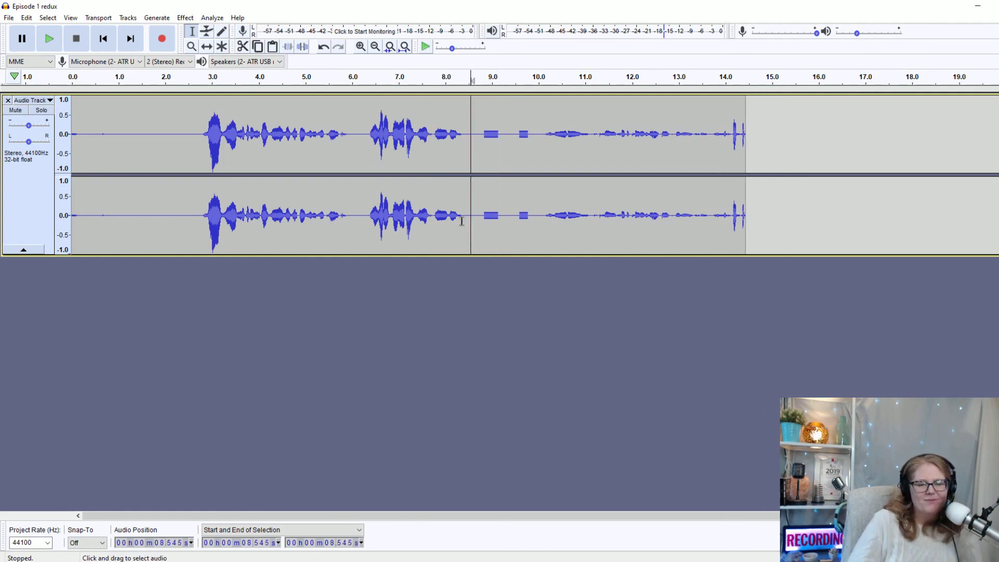
pyautogui.press('space')
pyautogui.press('space')
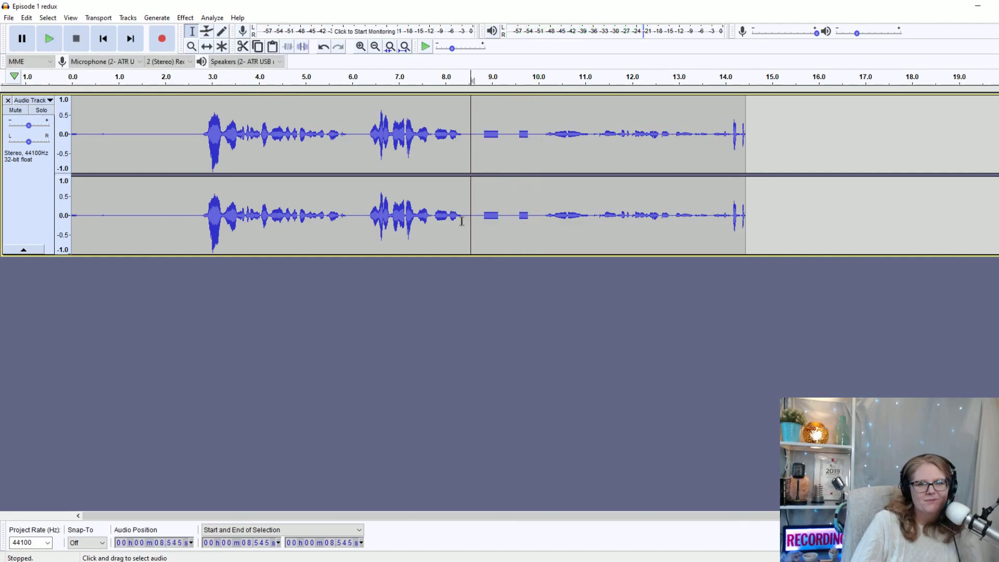